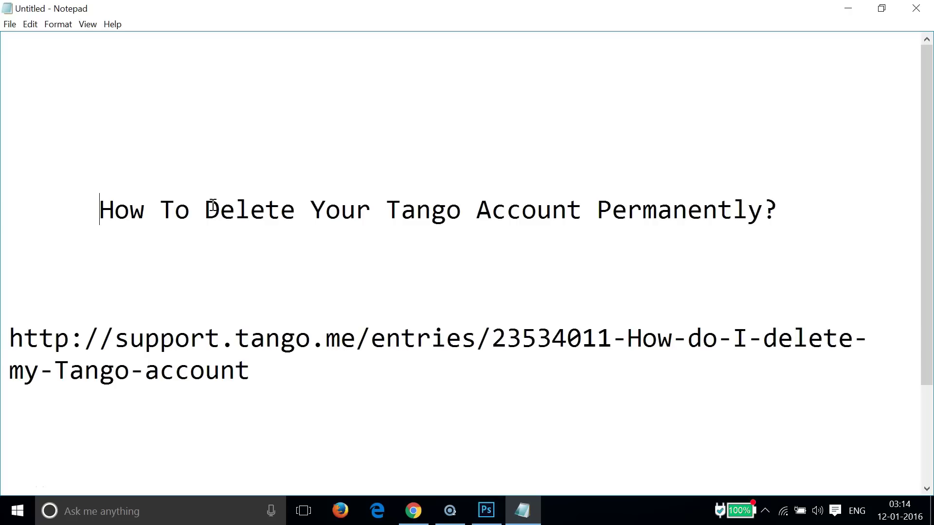
Step: Copy the full Tango support page URL from Notepad
left_click(284, 374, "shift")
key("shift+Up")
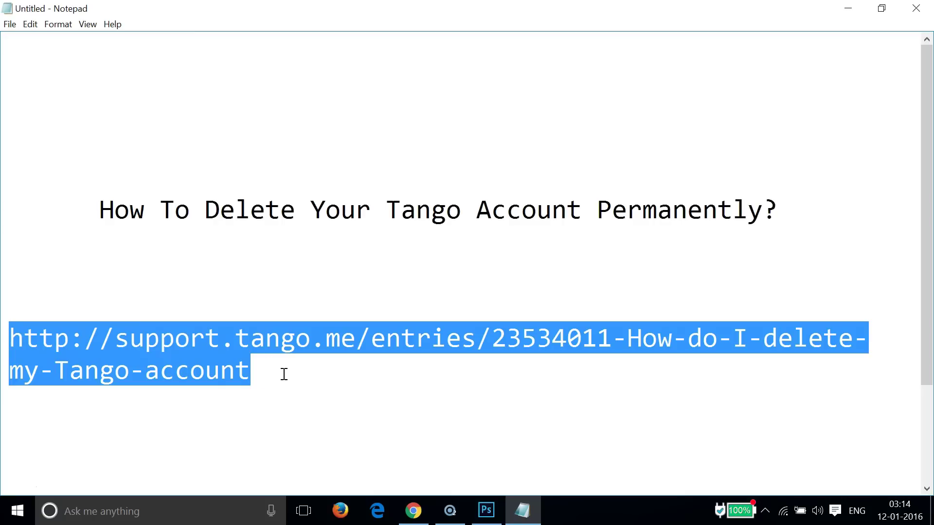
right_click(220, 360)
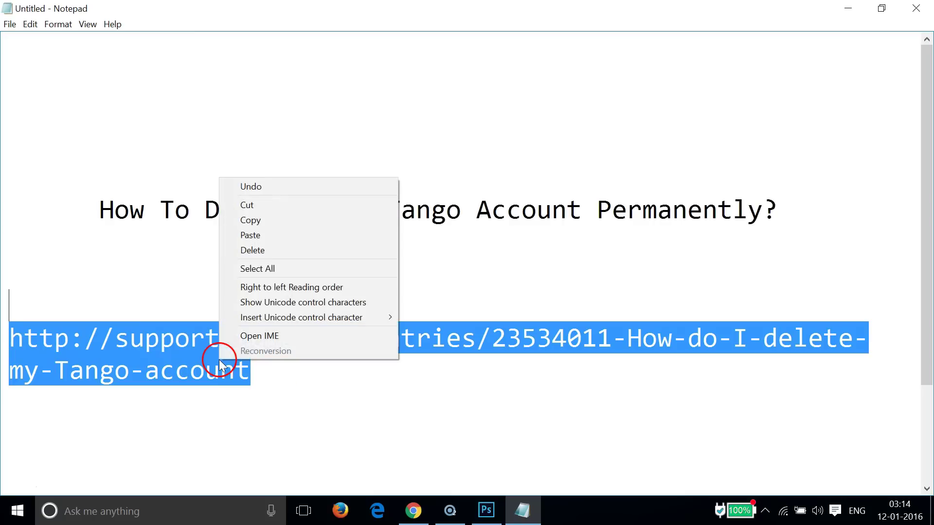
left_click(281, 223)
Step: Load the copied URL in Chrome to reach the 'How do I delete my Tango account?' page
left_click(414, 510)
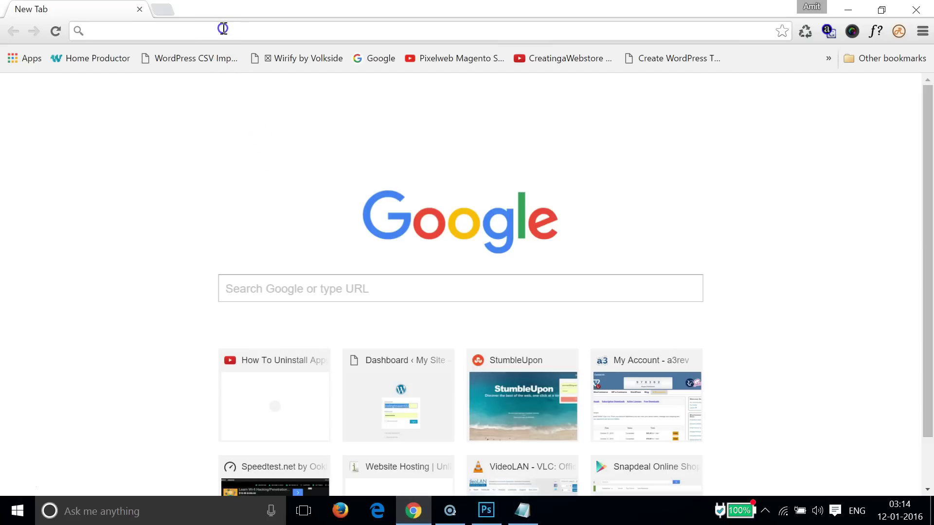
key("ctrl+v")
key("Return")
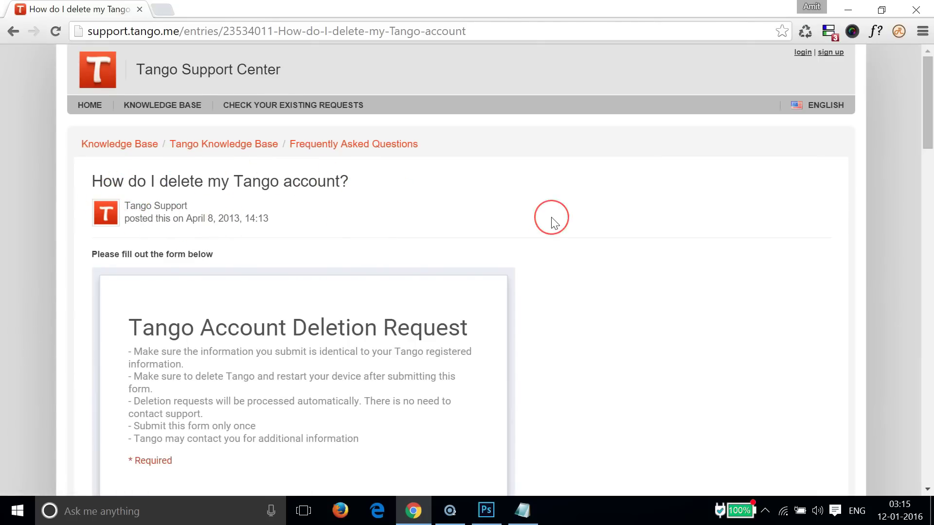
Step: Scroll down to the Tango Account Deletion Request form and review its blank fields
scroll(552, 222, "down", 2)
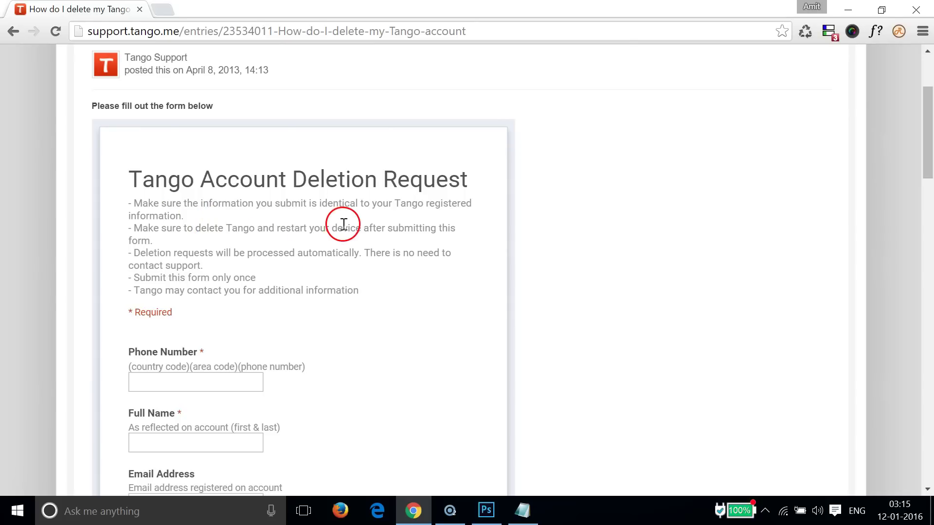
scroll(394, 226, "down", 1)
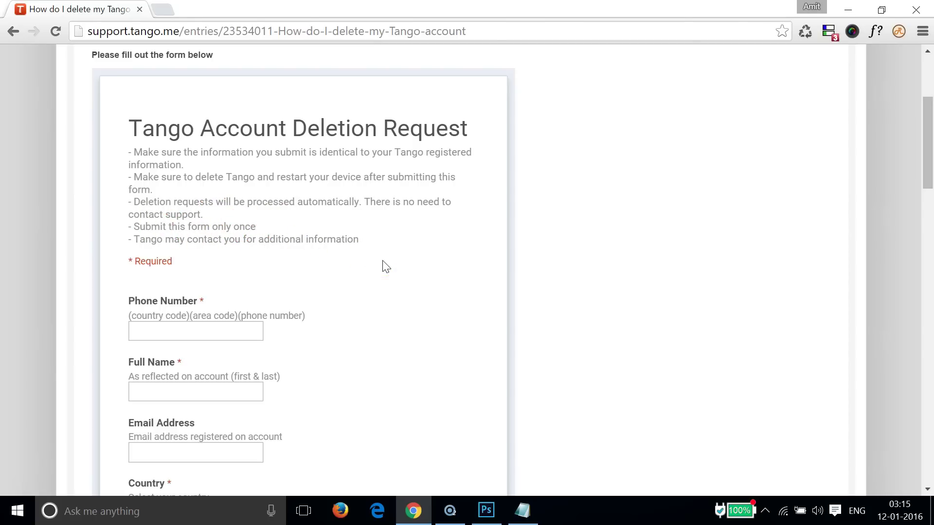
scroll(386, 266, "down", 5)
scroll(385, 267, "down", 4)
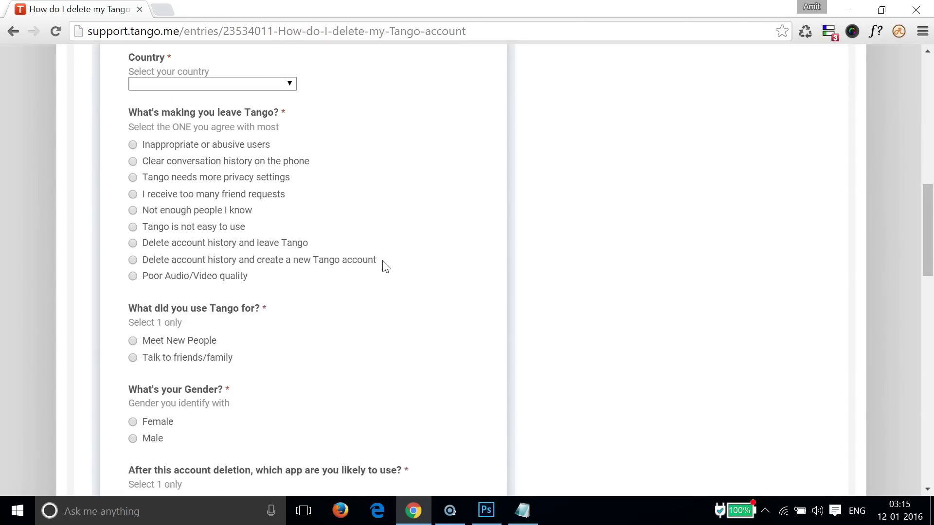
scroll(386, 266, "up", 6)
scroll(386, 267, "down", 1)
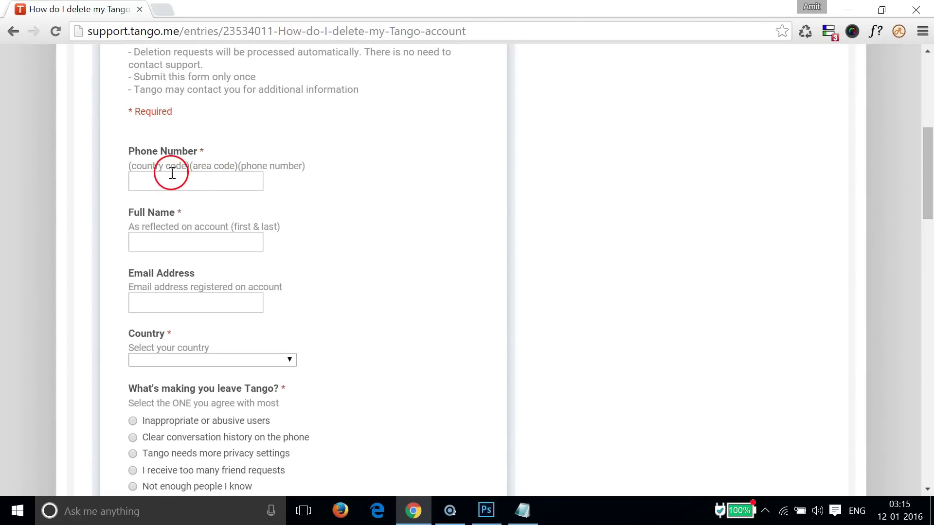
Step: Enter the phone number and the account holder's full name on the form
left_click(237, 179)
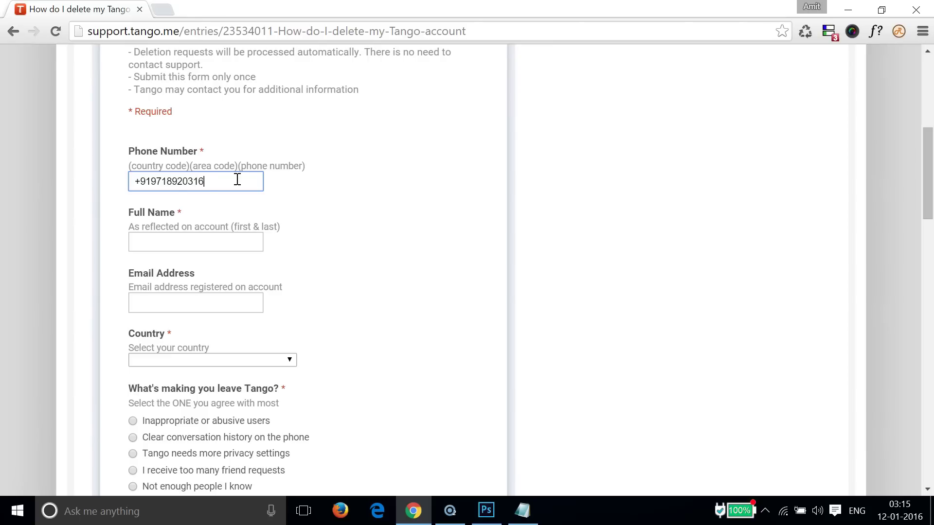
left_click(179, 234)
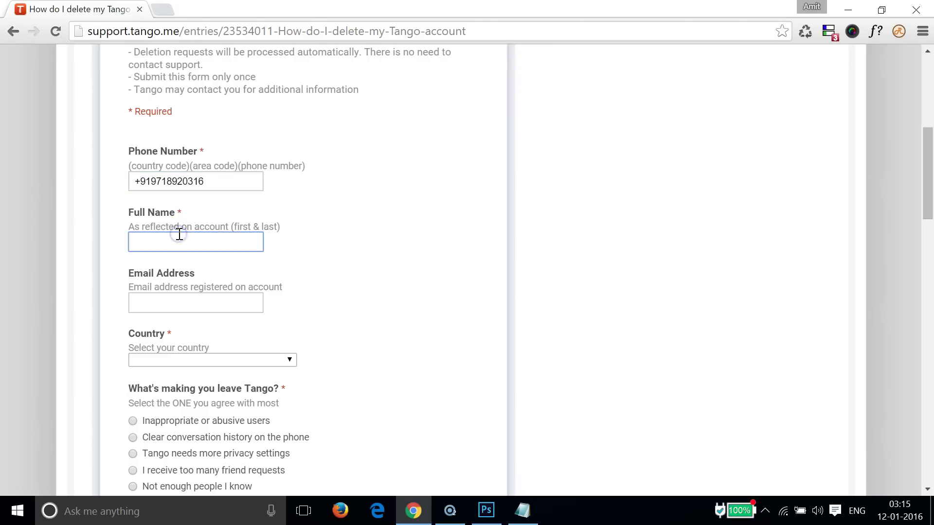
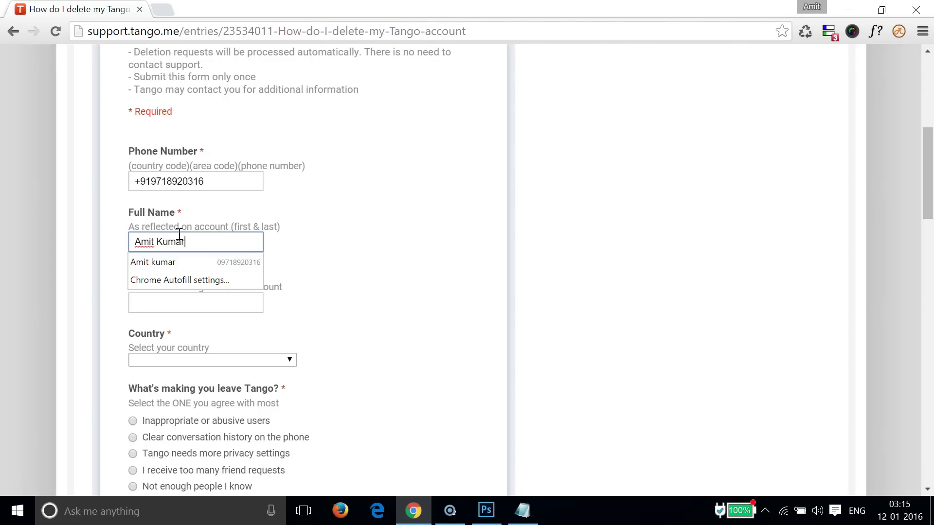
left_click(365, 261)
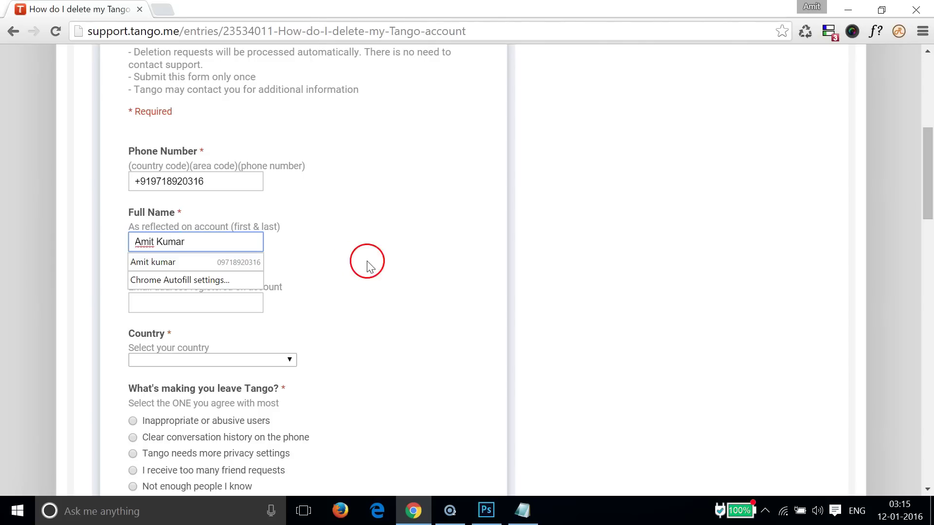
Step: Enter the account holder's email address in the Email Address field
scroll(366, 262, "down", 1)
left_click(265, 255)
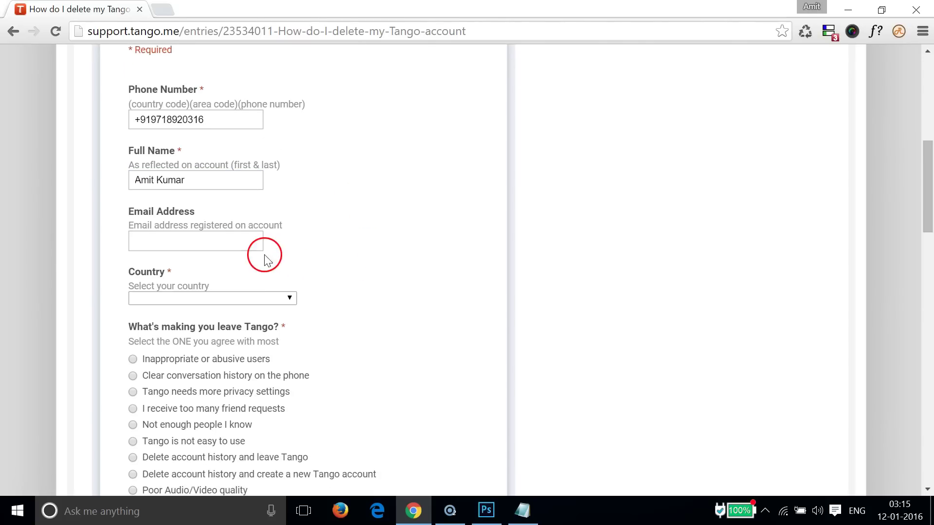
left_click(236, 238)
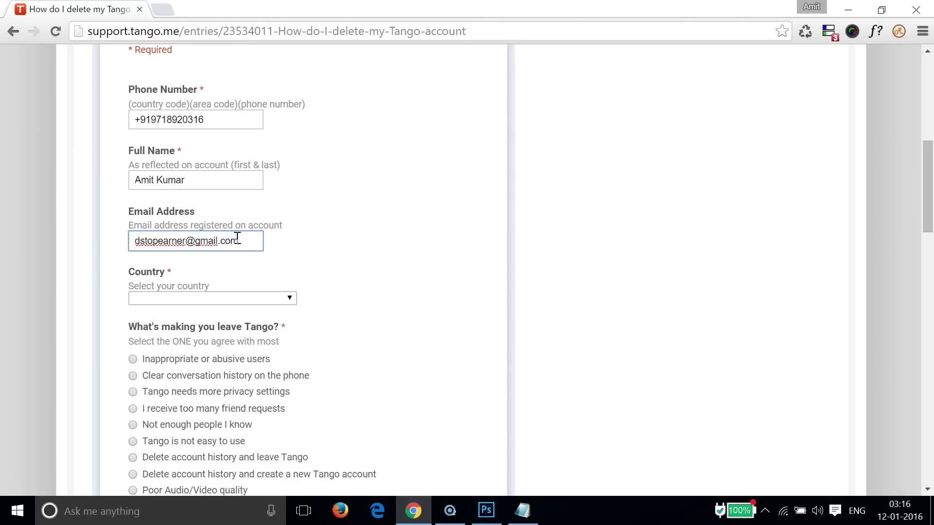
left_click(307, 243)
scroll(306, 242, "down", 2)
Step: Choose India from the Country dropdown list
left_click(262, 219)
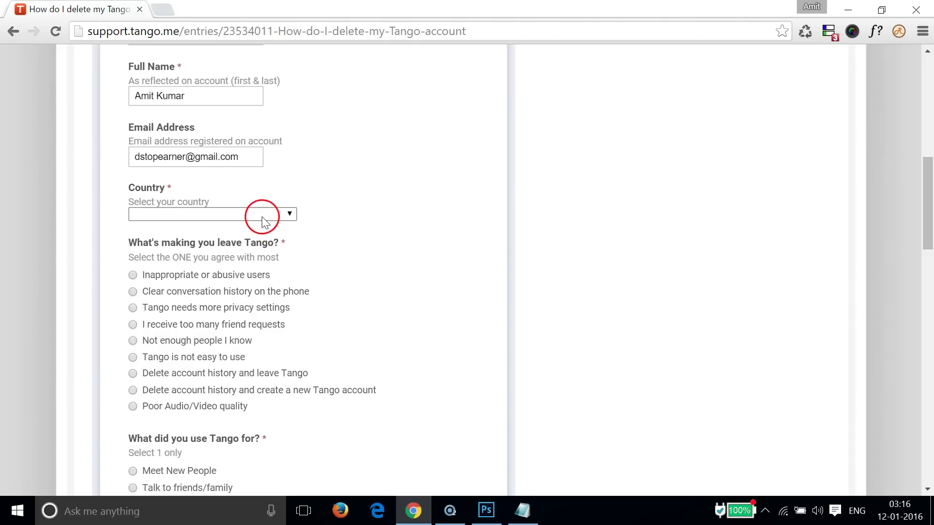
scroll(224, 294, "down", 4)
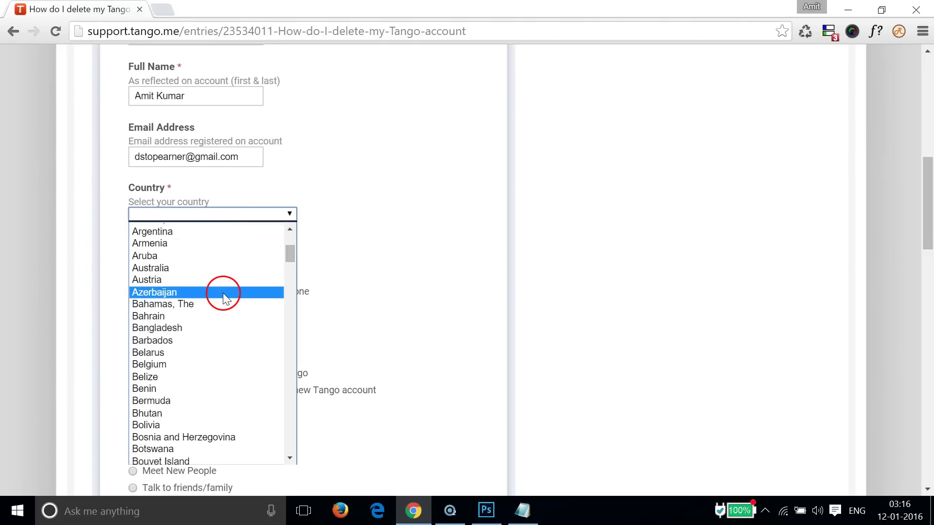
scroll(223, 295, "down", 10)
scroll(223, 295, "down", 12)
scroll(224, 295, "down", 8)
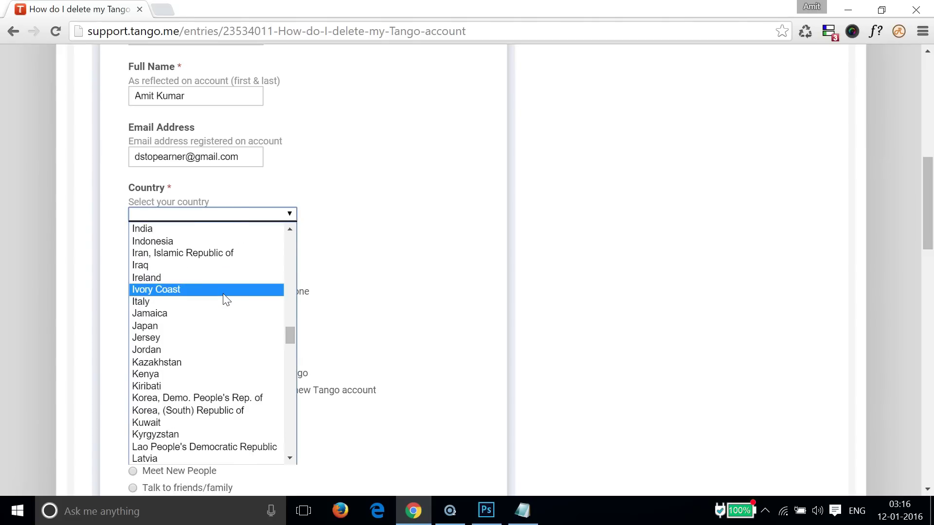
scroll(224, 294, "down", 7)
scroll(224, 294, "down", 1)
scroll(223, 294, "up", 6)
scroll(224, 294, "up", 3)
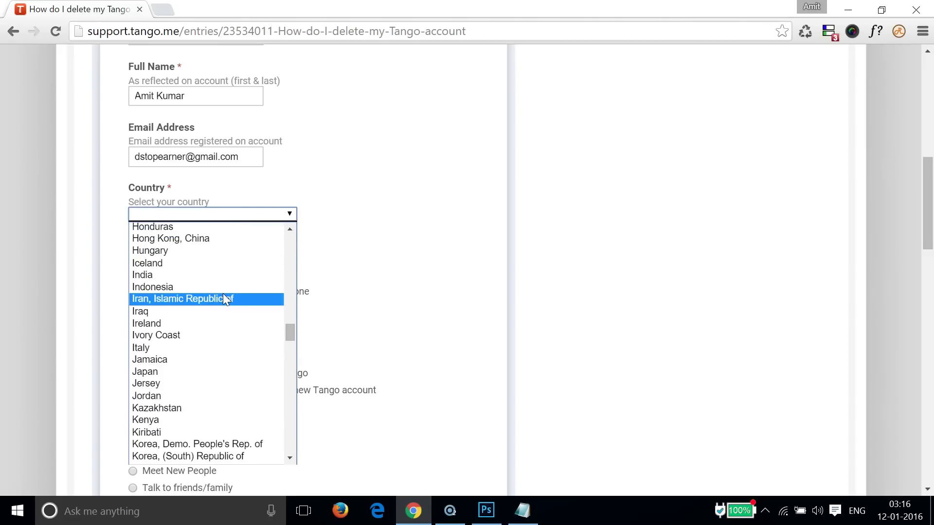
left_click(183, 276)
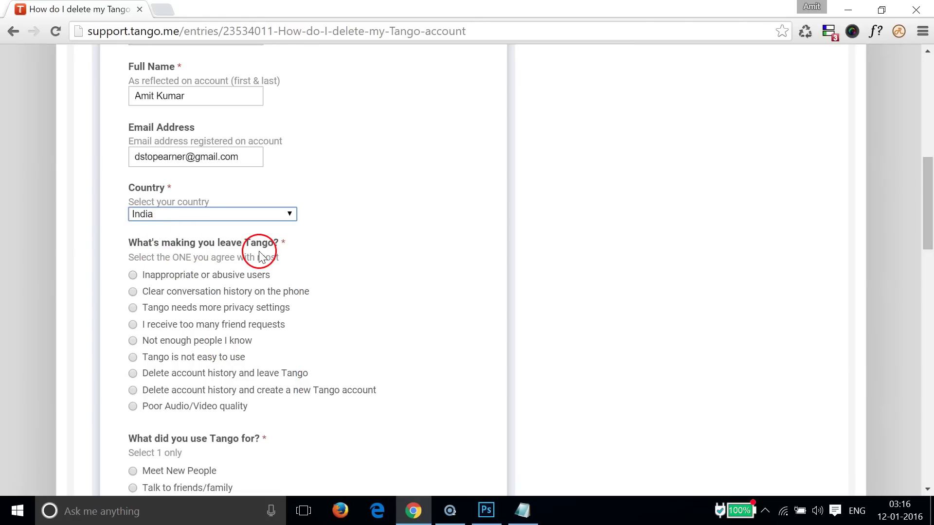
Step: Pick 'Delete account history and create a new Tango account' as reason and 'Talk to friends/family' as use
scroll(337, 241, "down", 1)
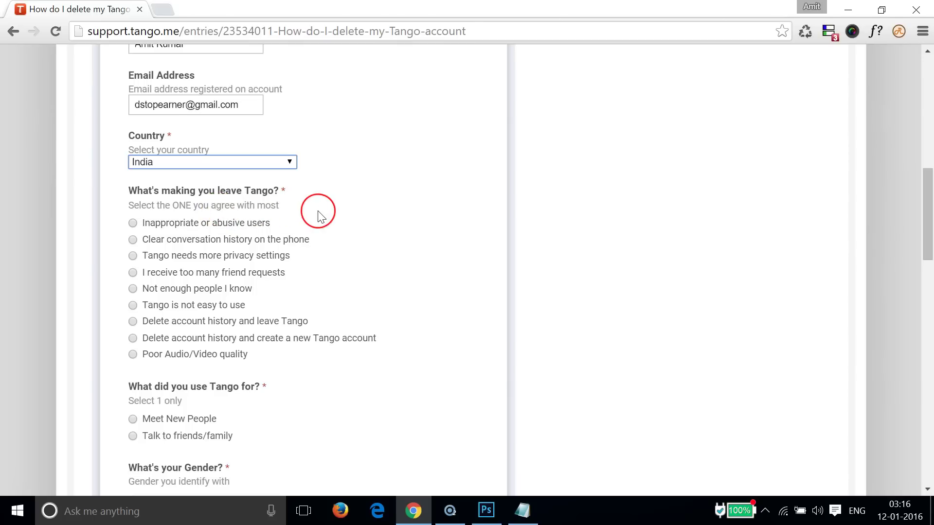
scroll(316, 209, "down", 1)
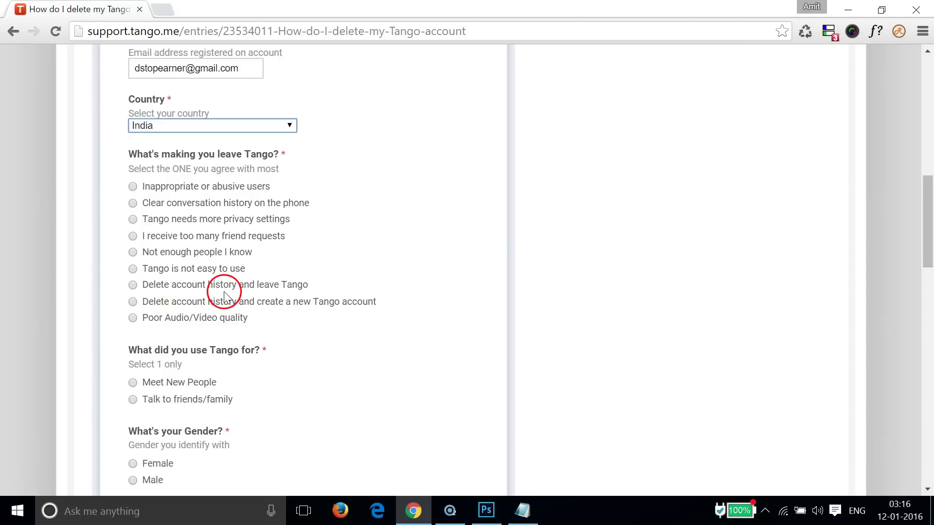
left_click(133, 301)
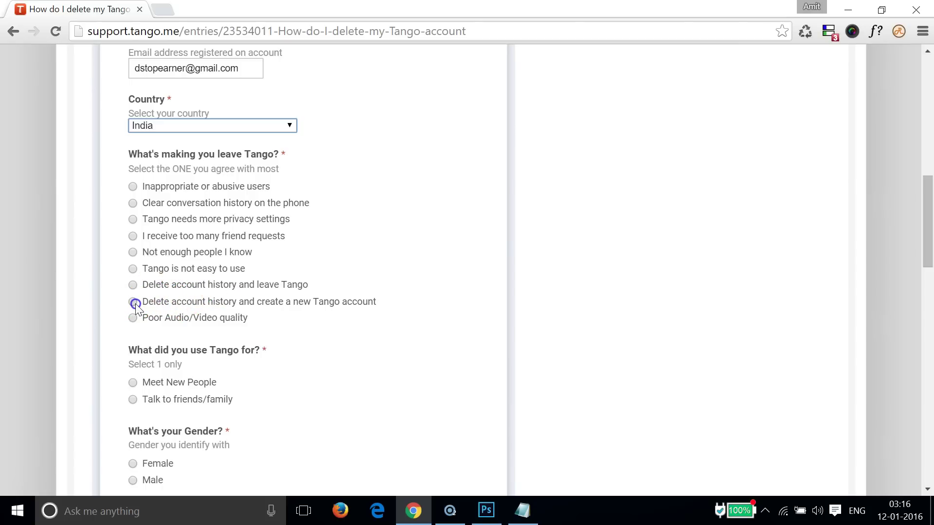
scroll(219, 316, "down", 1)
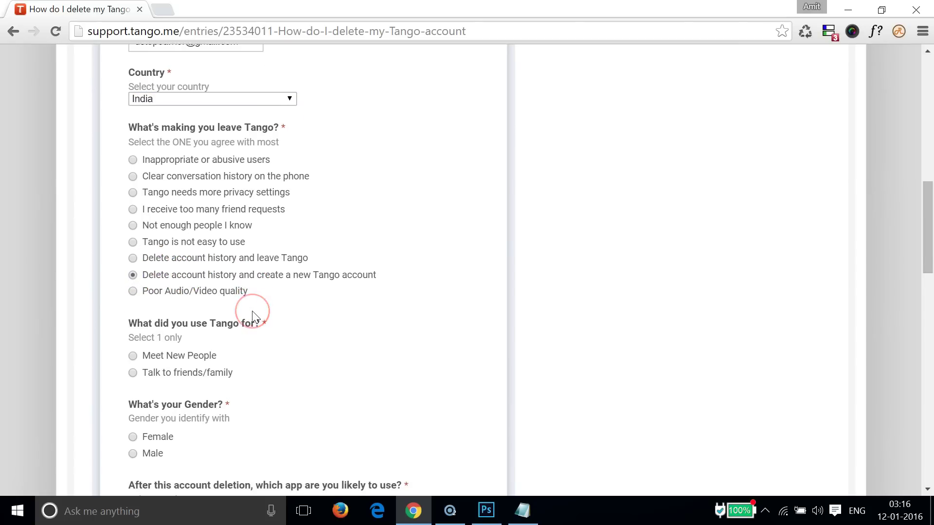
scroll(255, 316, "down", 1)
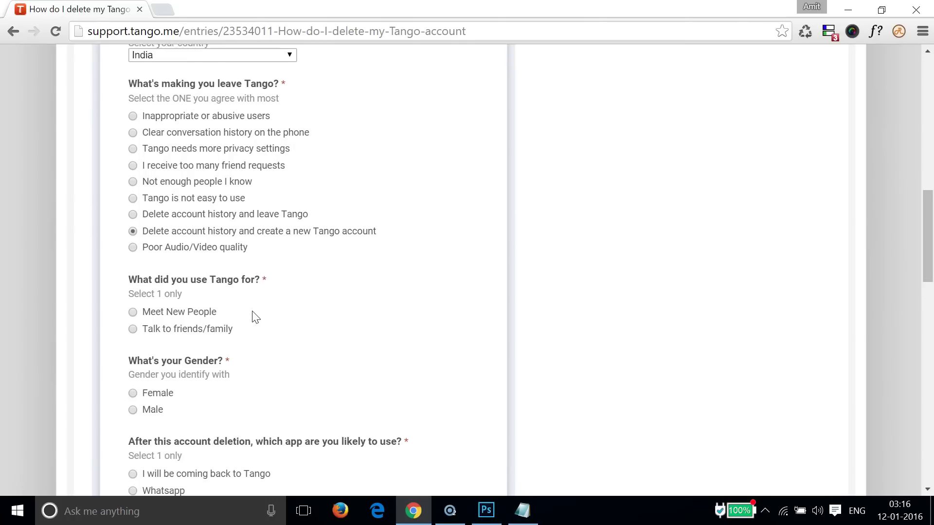
scroll(255, 316, "down", 1)
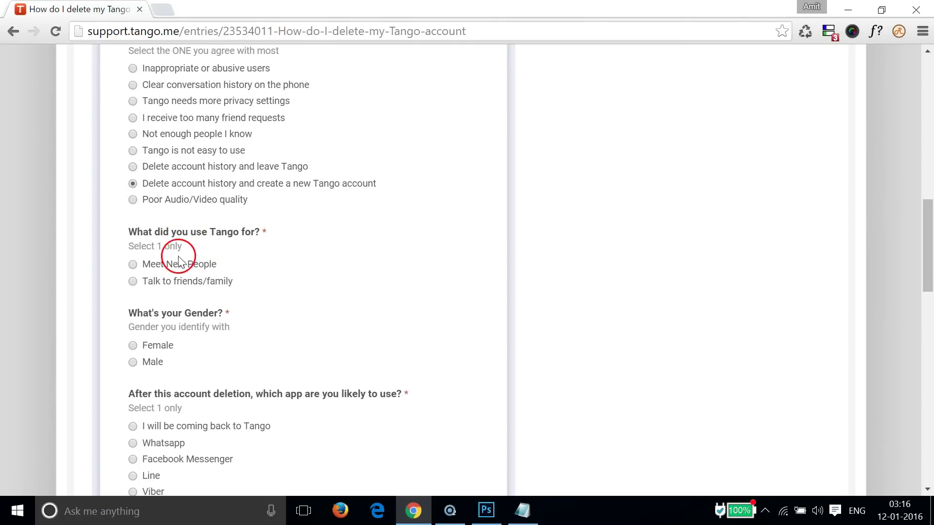
left_click(137, 283)
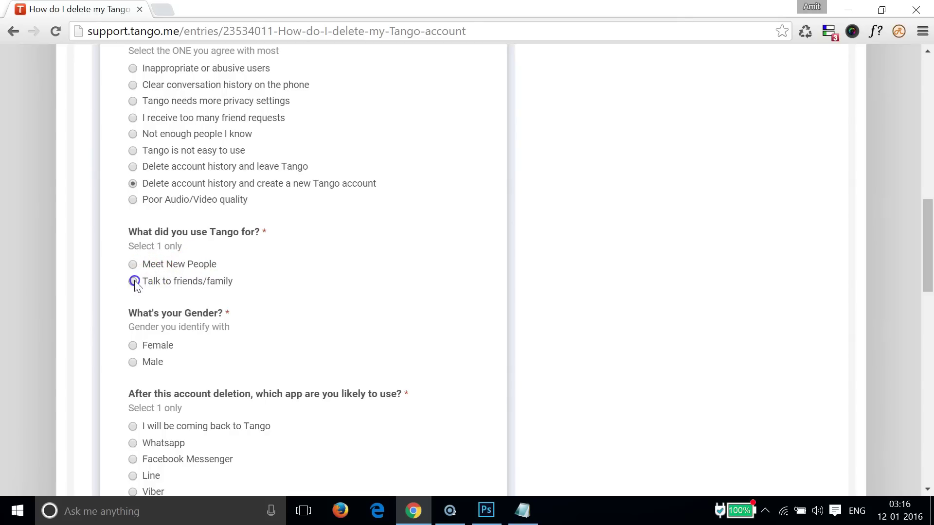
Step: Answer gender Male and 'I will be coming back to Tango'
scroll(343, 275, "down", 3)
scroll(343, 275, "down", 1)
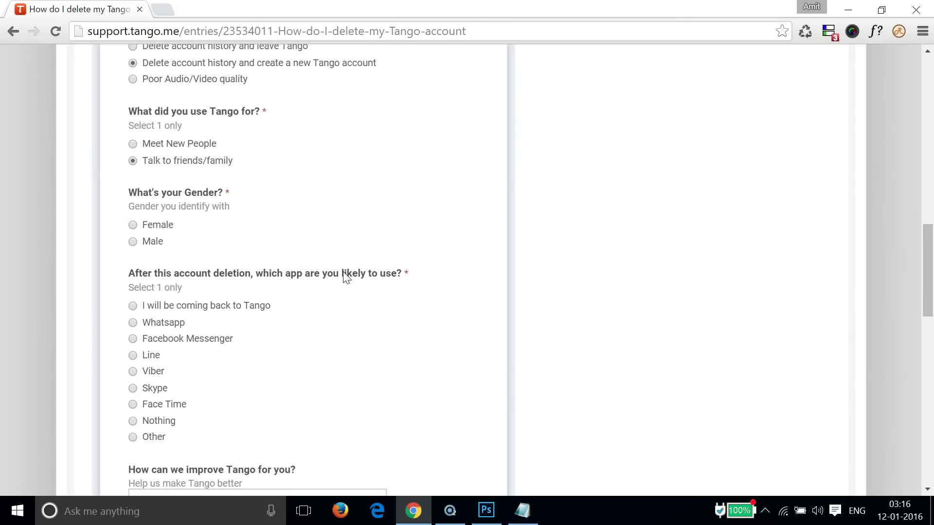
left_click(135, 242)
scroll(277, 250, "down", 2)
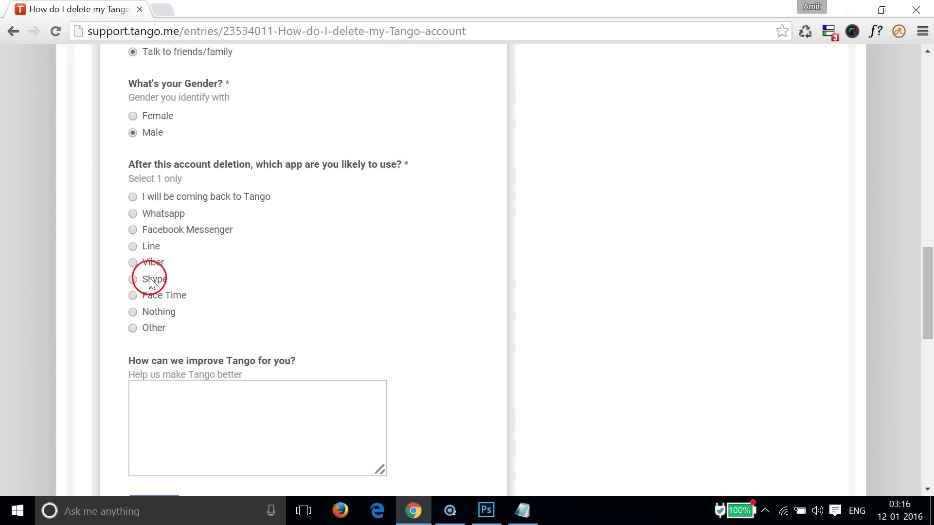
left_click(134, 197)
scroll(343, 242, "down", 1)
scroll(343, 242, "down", 3)
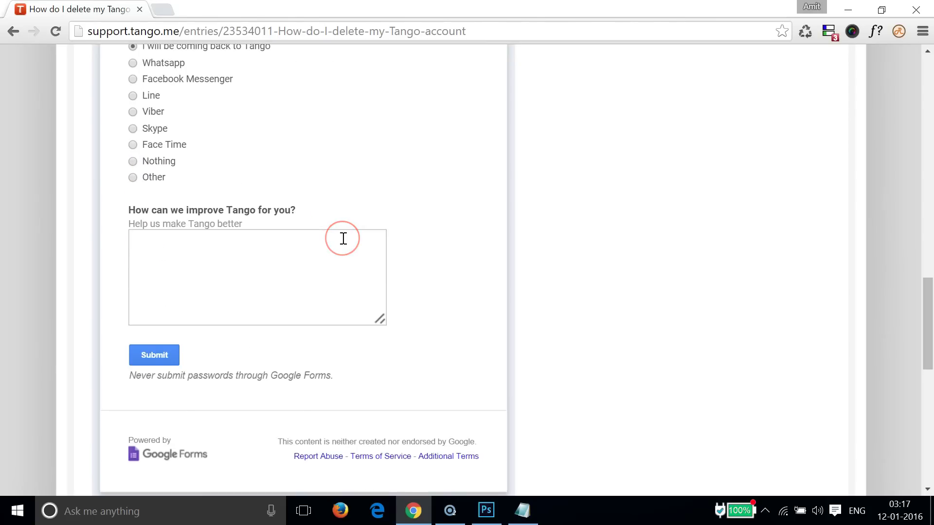
scroll(343, 239, "up", 1)
Step: Enter 'Thanks' as the improvement suggestion and submit the deletion request
scroll(343, 242, "down", 1)
left_click(246, 262)
type("Thanks")
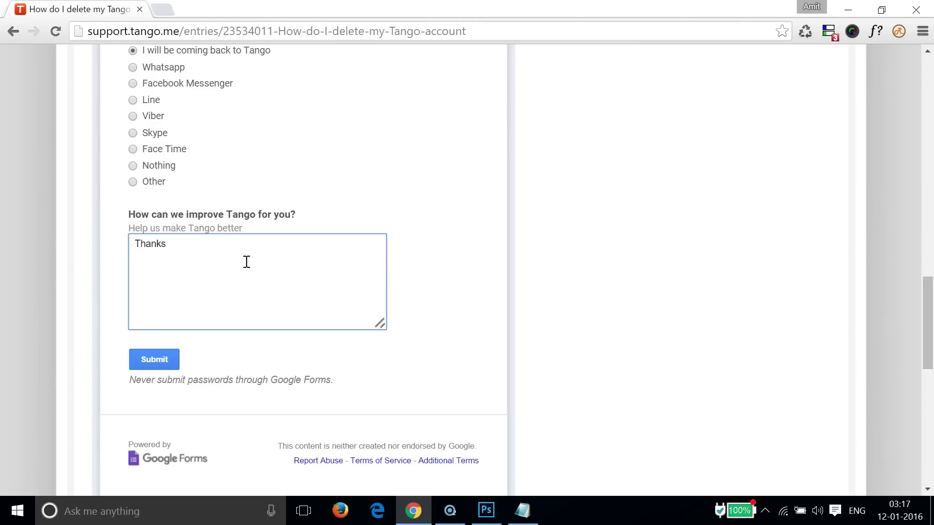
scroll(246, 262, "down", 1)
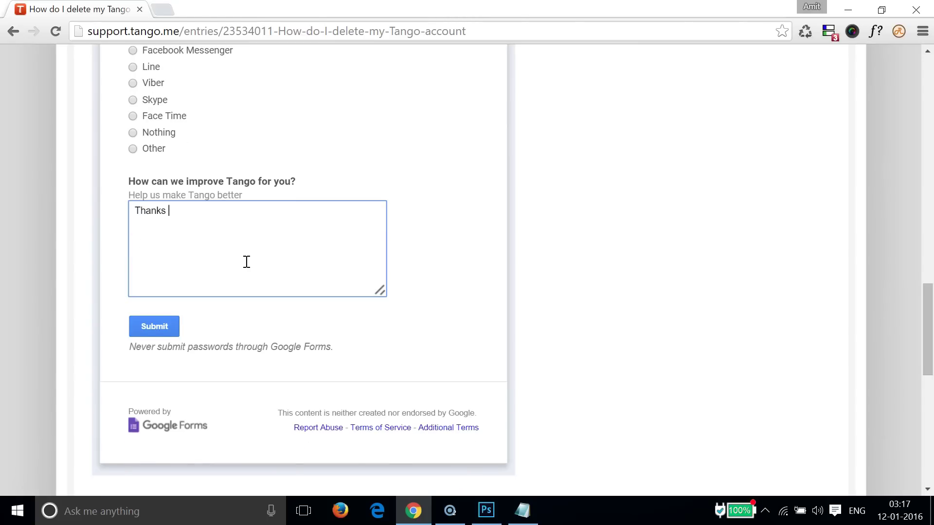
left_click(158, 323)
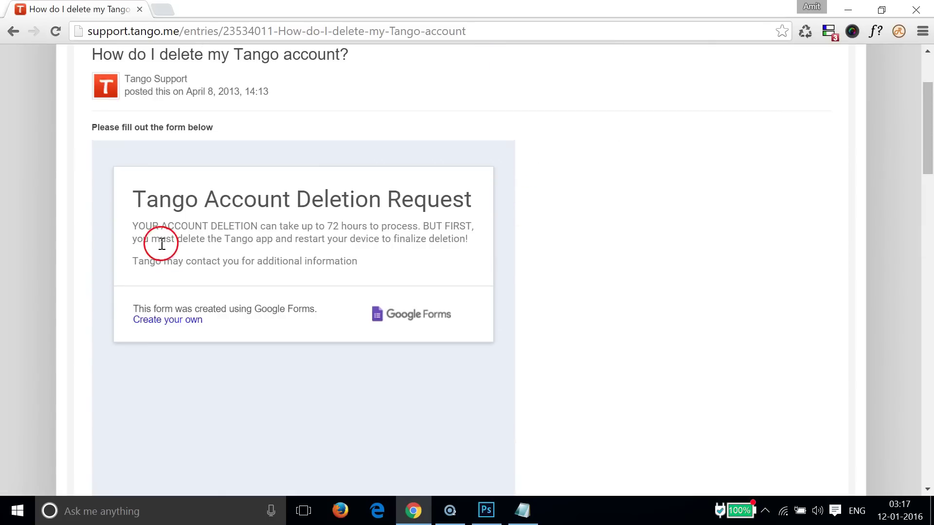
scroll(193, 212, "up", 1)
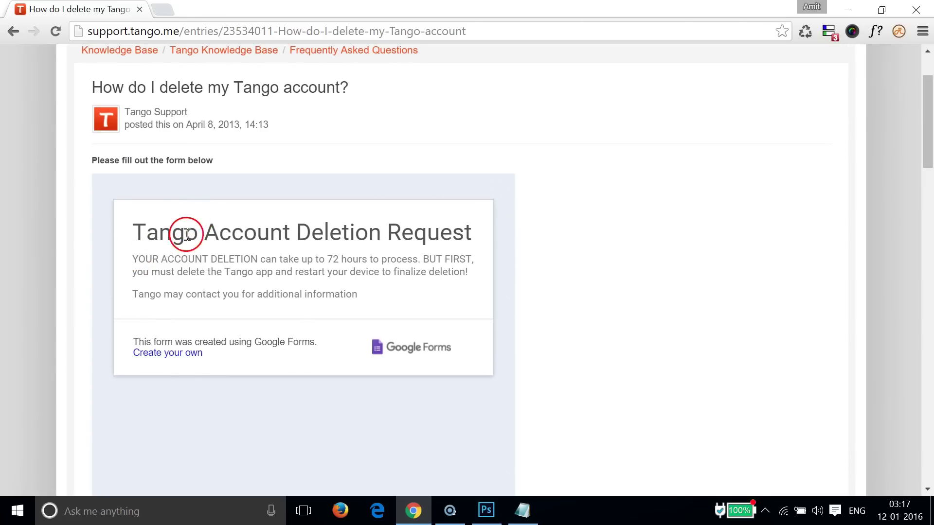